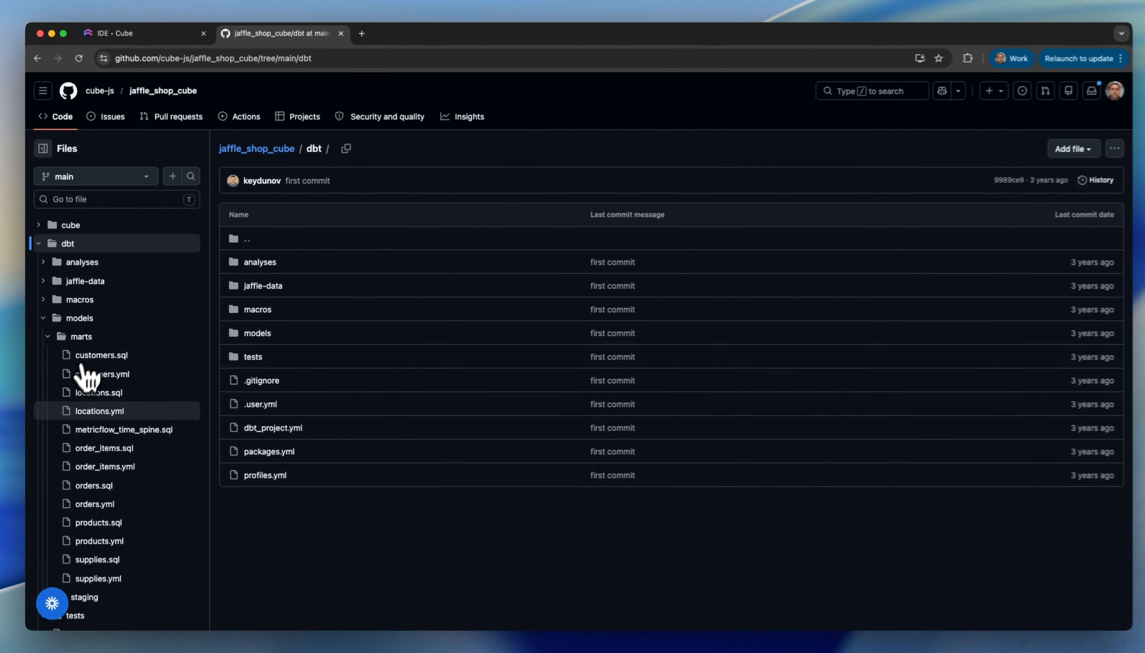
- Open customers.sql in the marts folder of the dbt models to view its code
scroll(107, 492, down, 3)
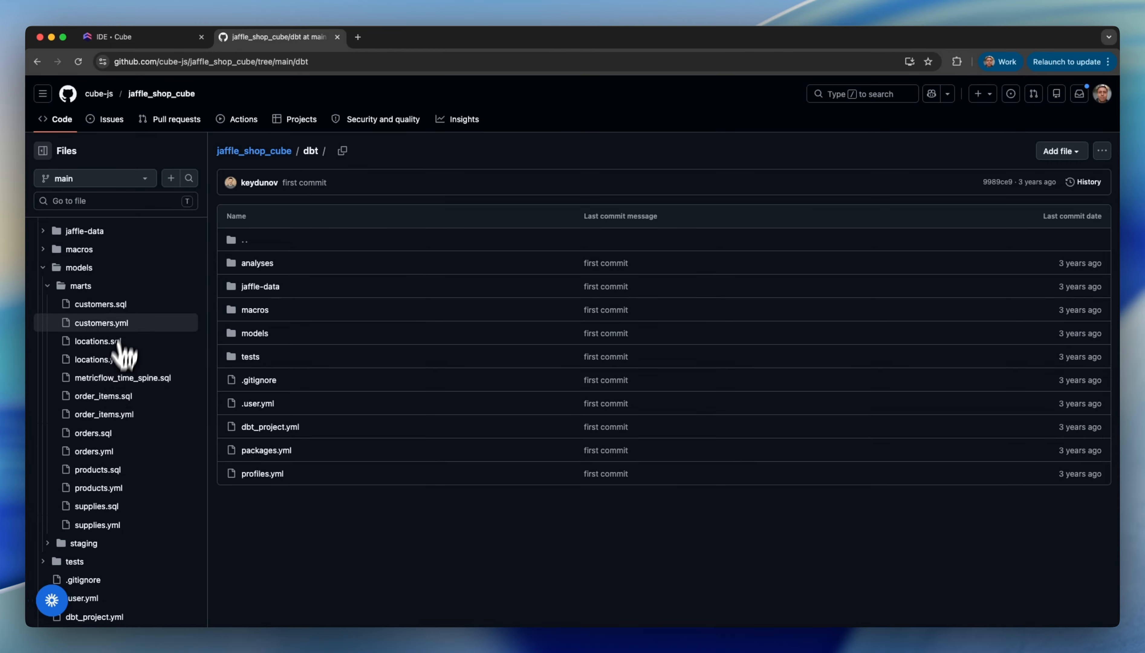
click(116, 304)
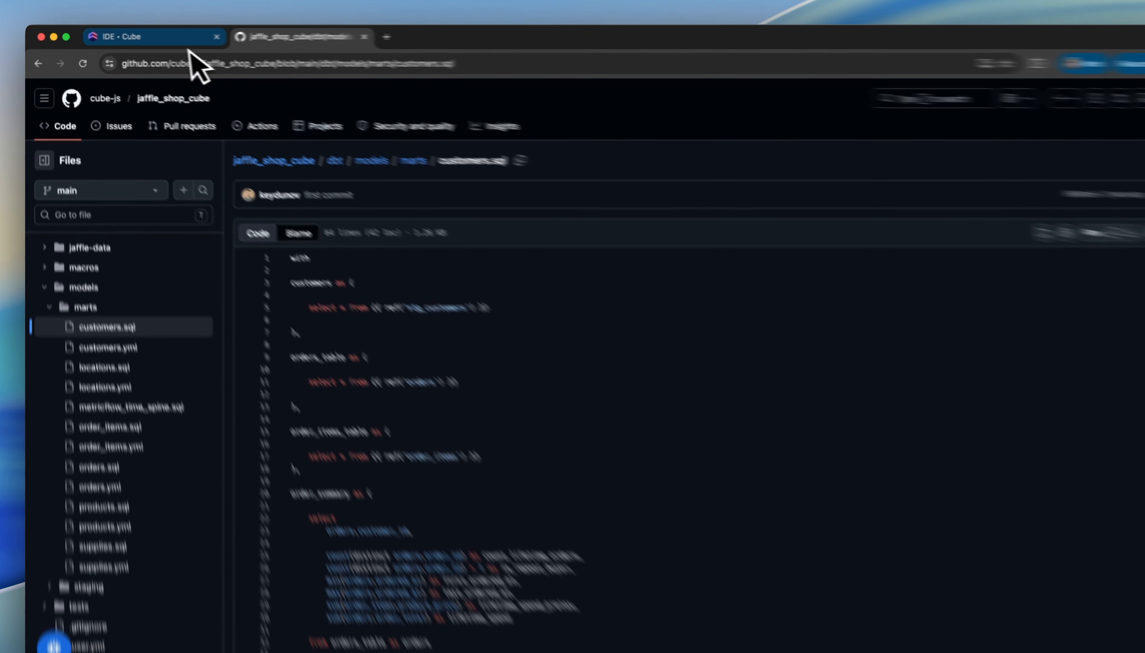
- Switch to Cube and open the default data source's settings for editing, expanding the optional dbt project section
click(162, 37)
mouse_move(46, 108)
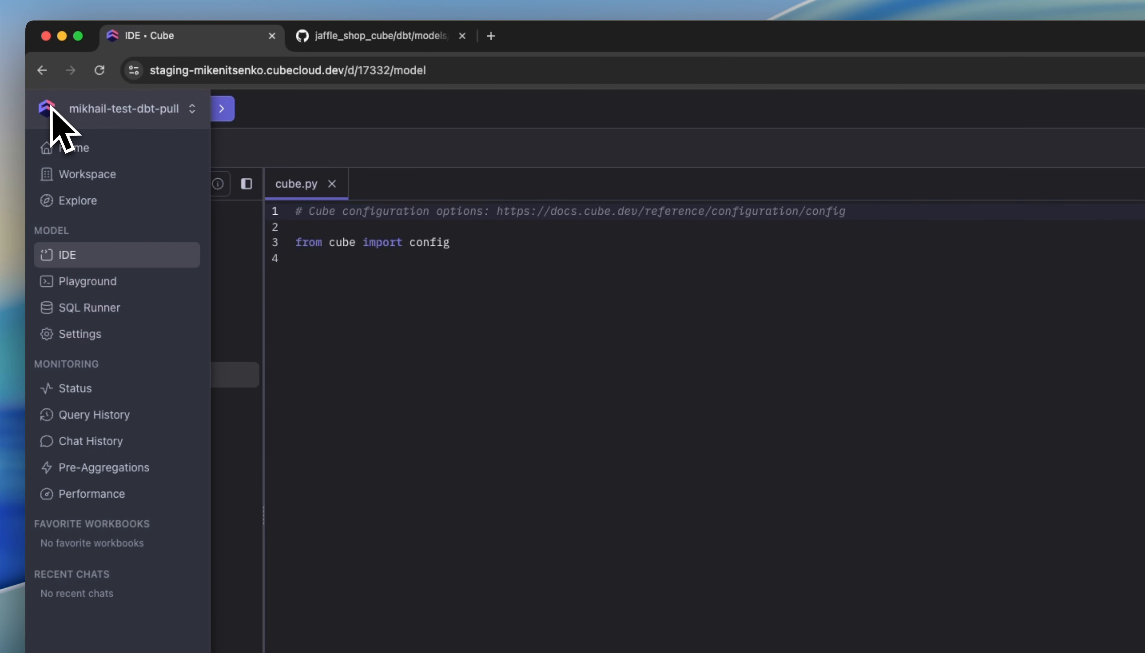
click(120, 337)
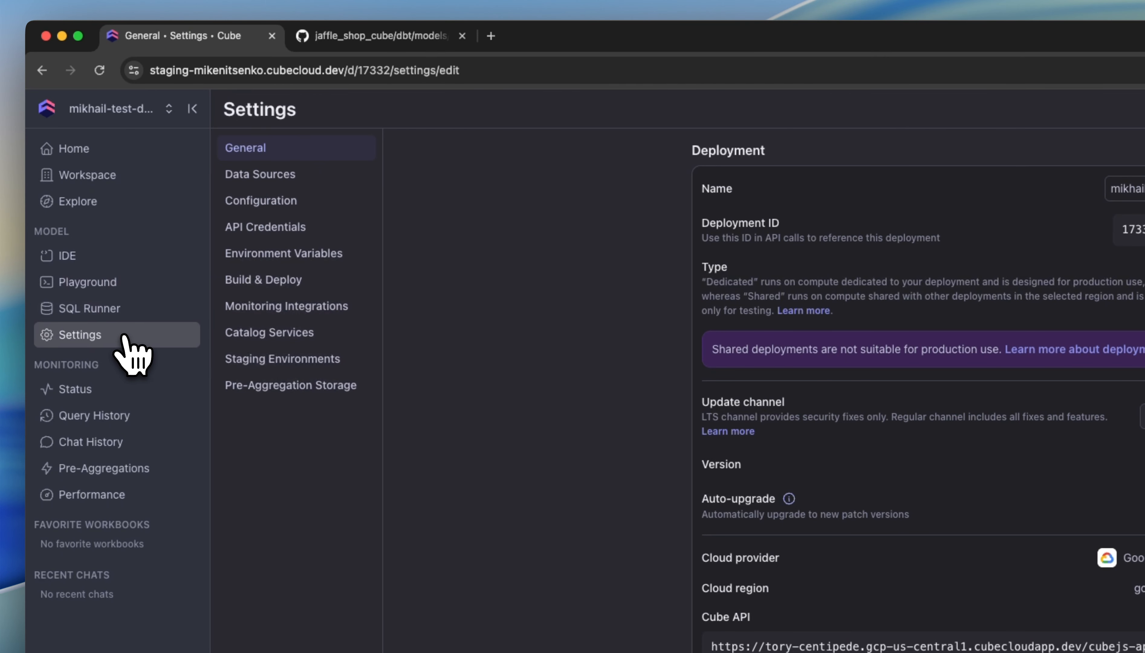
click(283, 180)
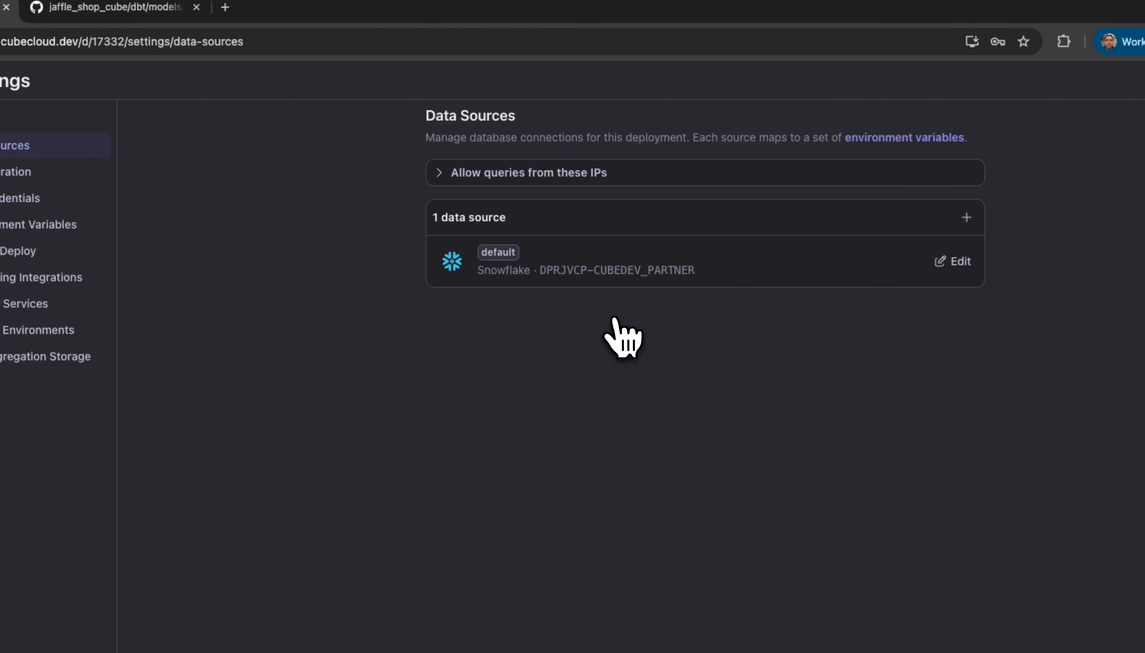
click(953, 261)
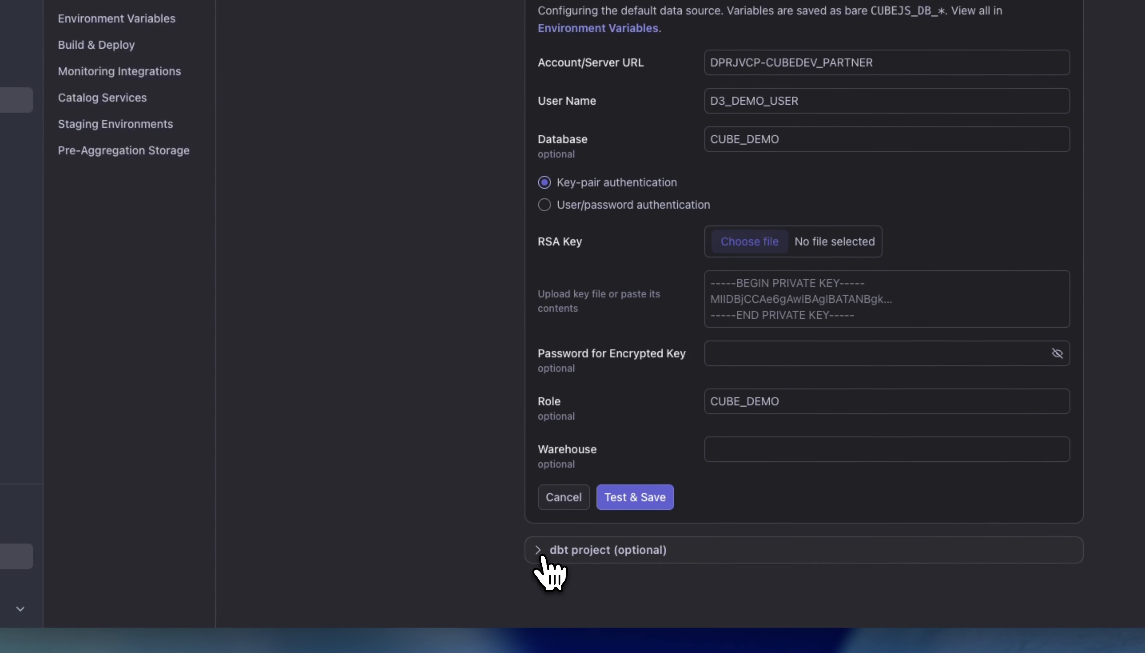
click(389, 645)
scroll(389, 648, down, 2)
scroll(551, 573, down, 7)
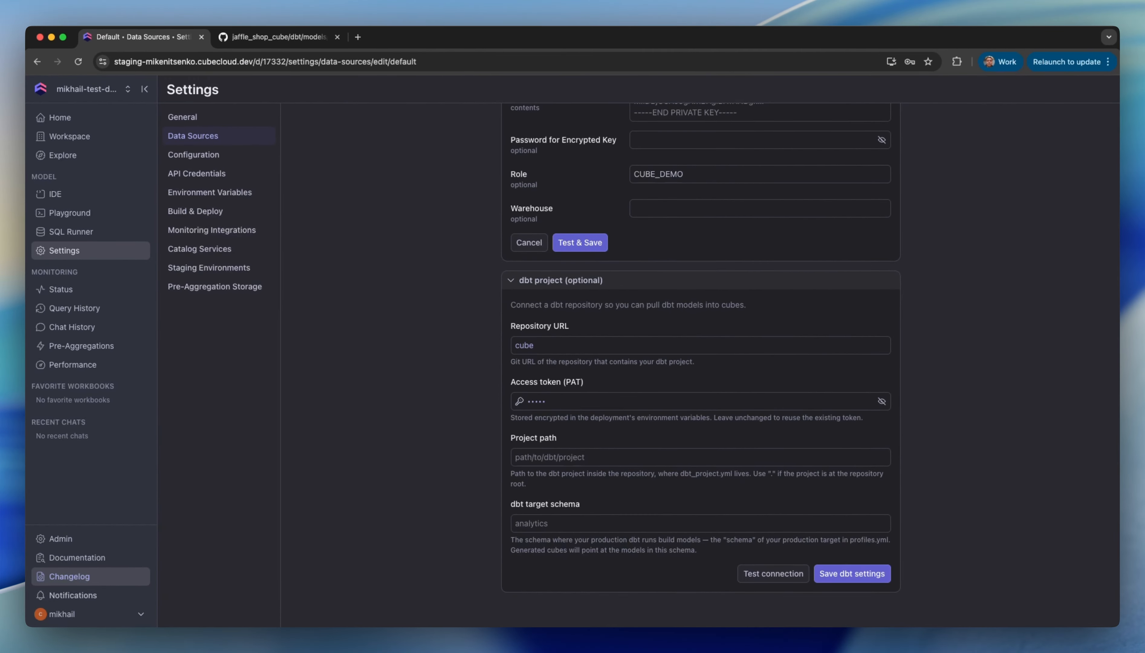
- Copy the HTTPS clone URL of the jaffle_shop_cube repository on GitHub and paste it as Cube's dbt Repository URL
click(273, 37)
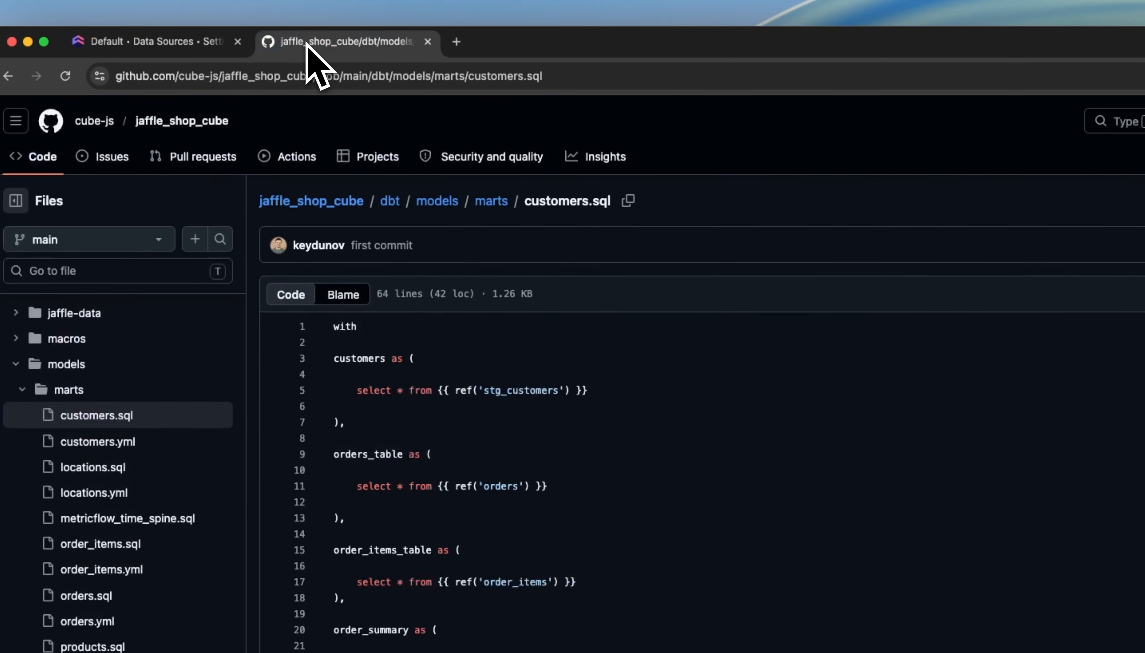
click(181, 122)
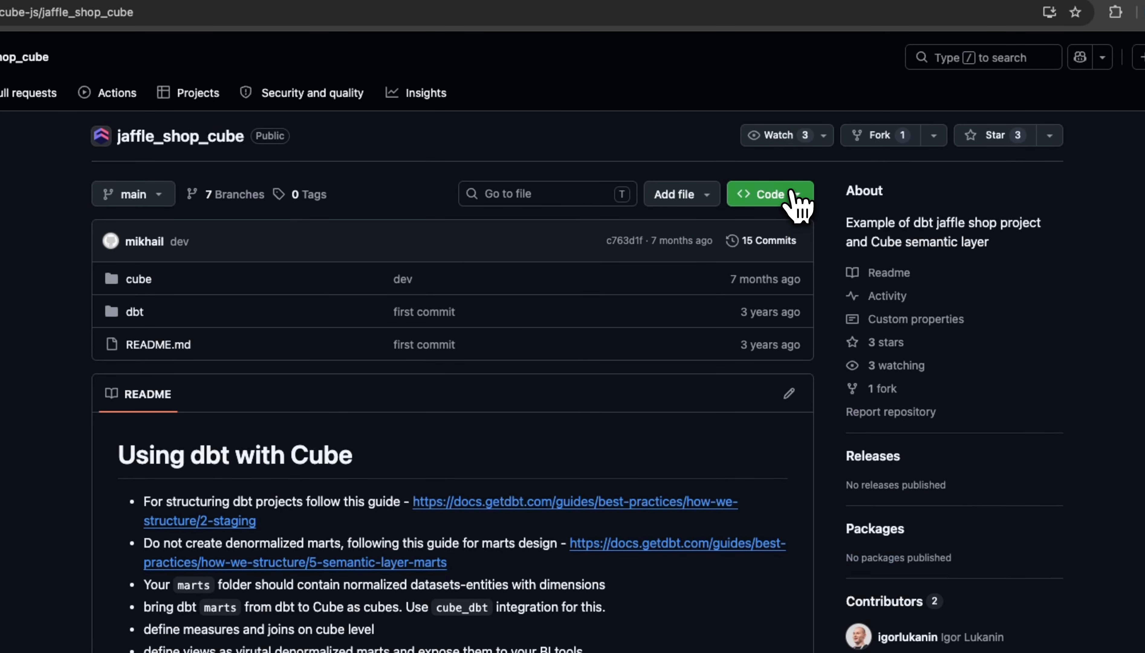
click(842, 221)
click(791, 335)
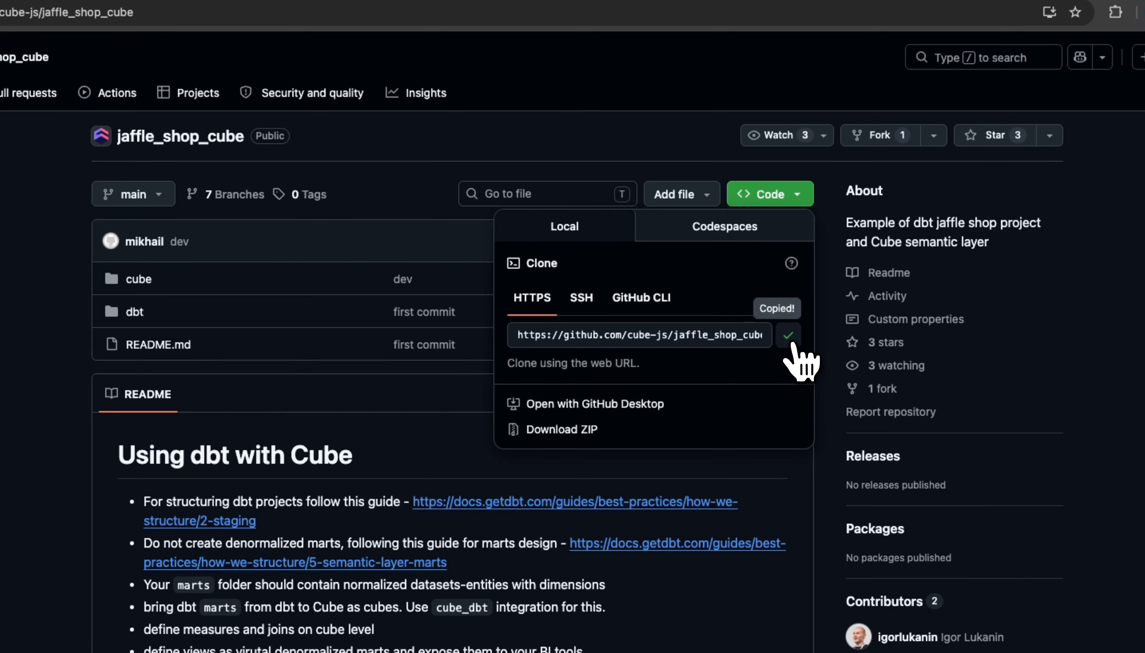
click(137, 25)
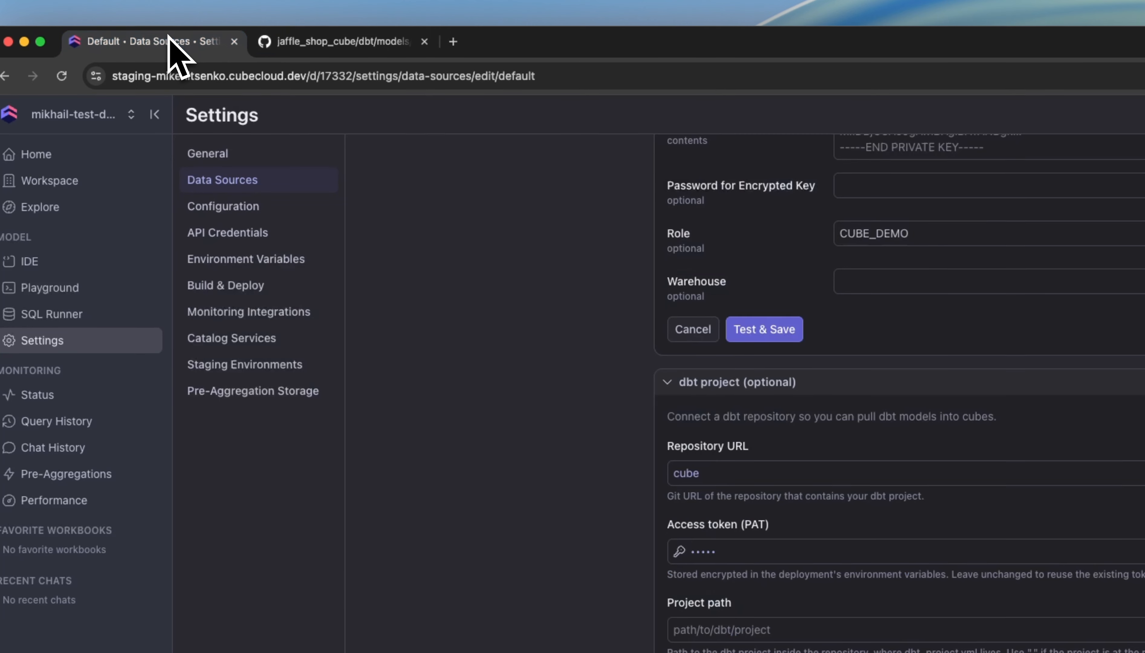
click(801, 474)
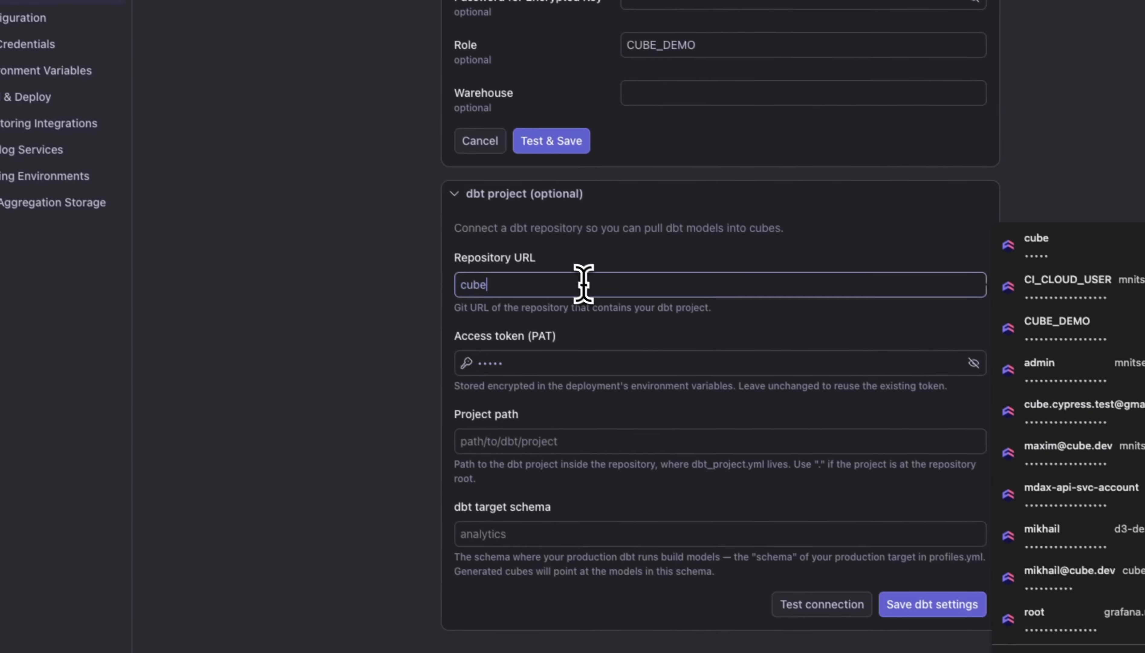
key(super+a)
key(super+v)
- Paste the access token (PAT) and, after checking the folder in the GitHub repository, set the project path to dbt
click(578, 361)
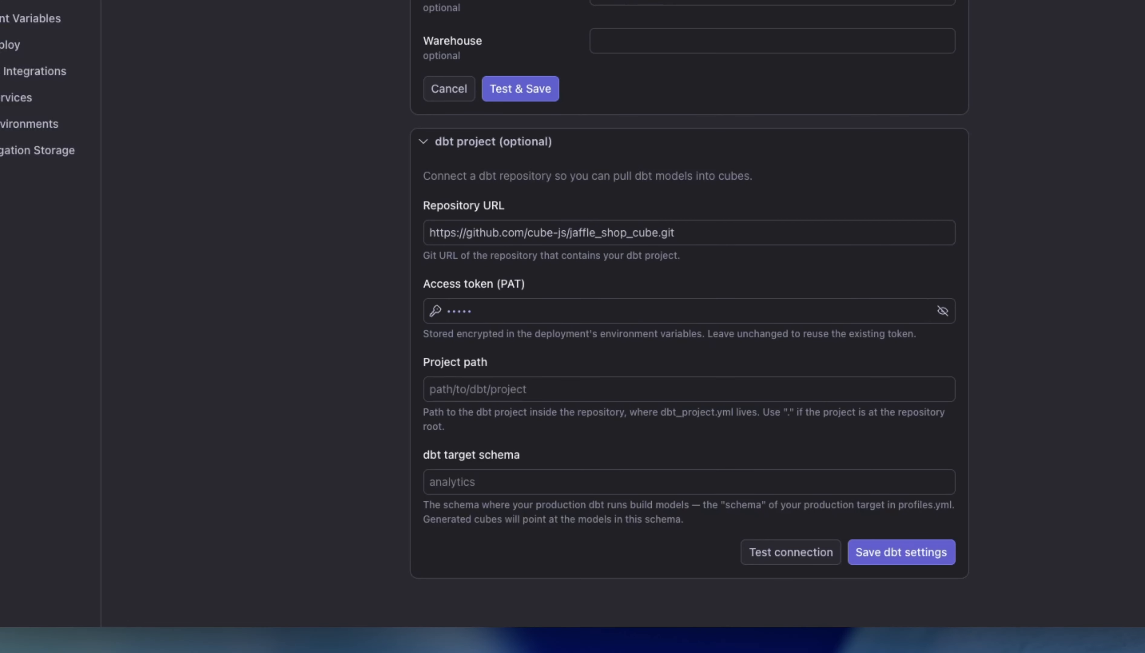
key(super+v)
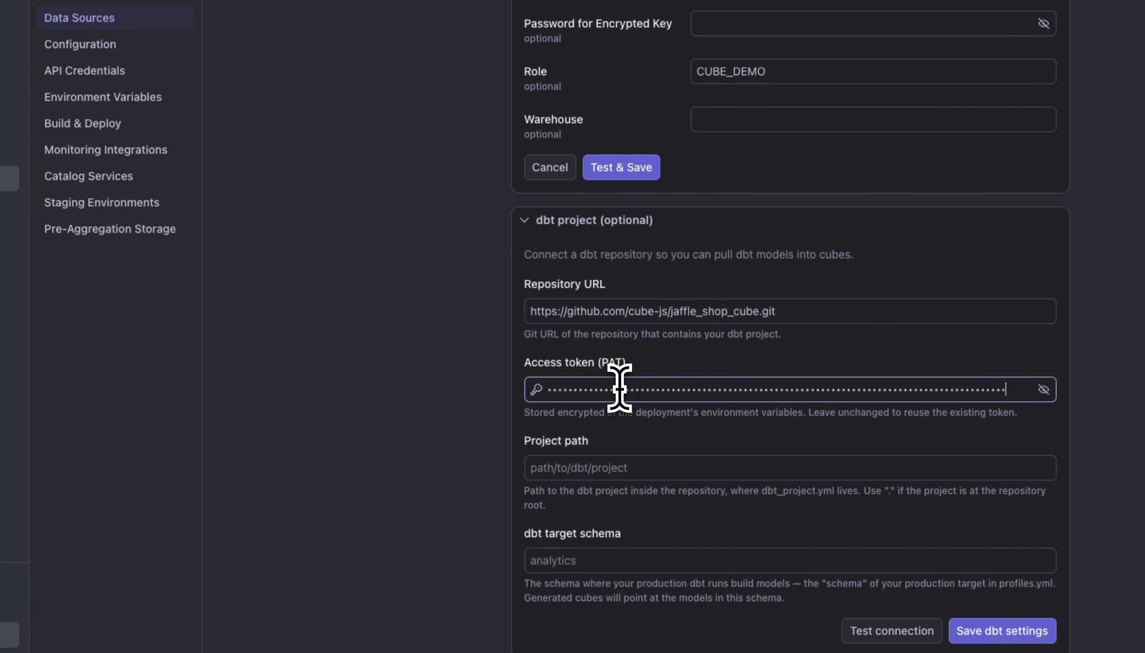
click(584, 467)
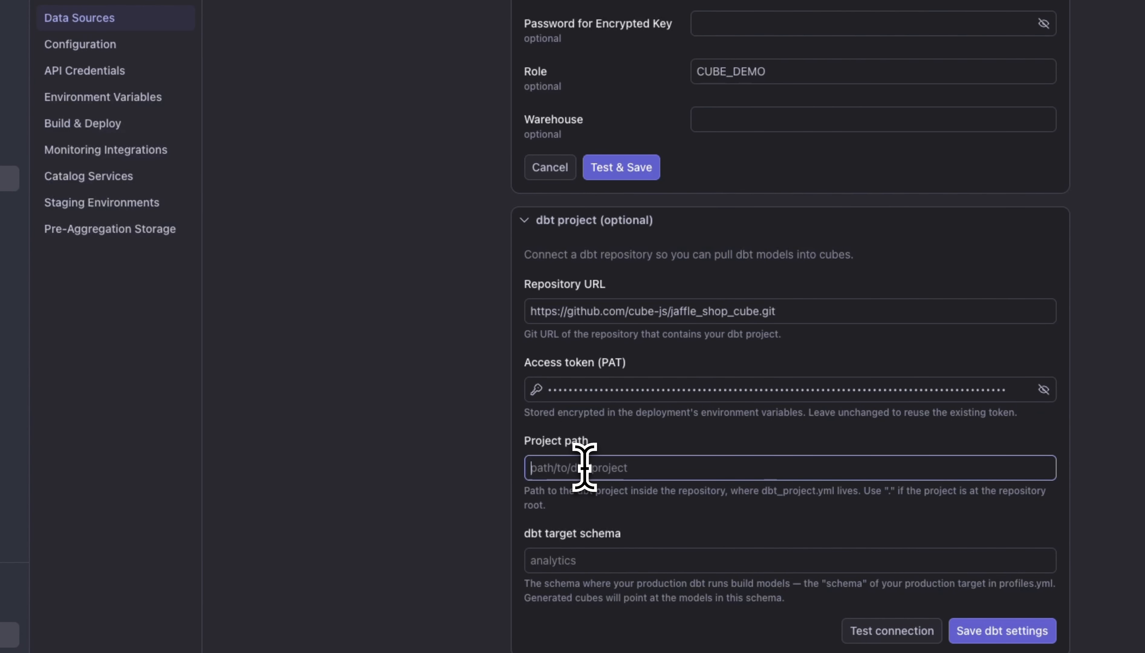
click(402, 45)
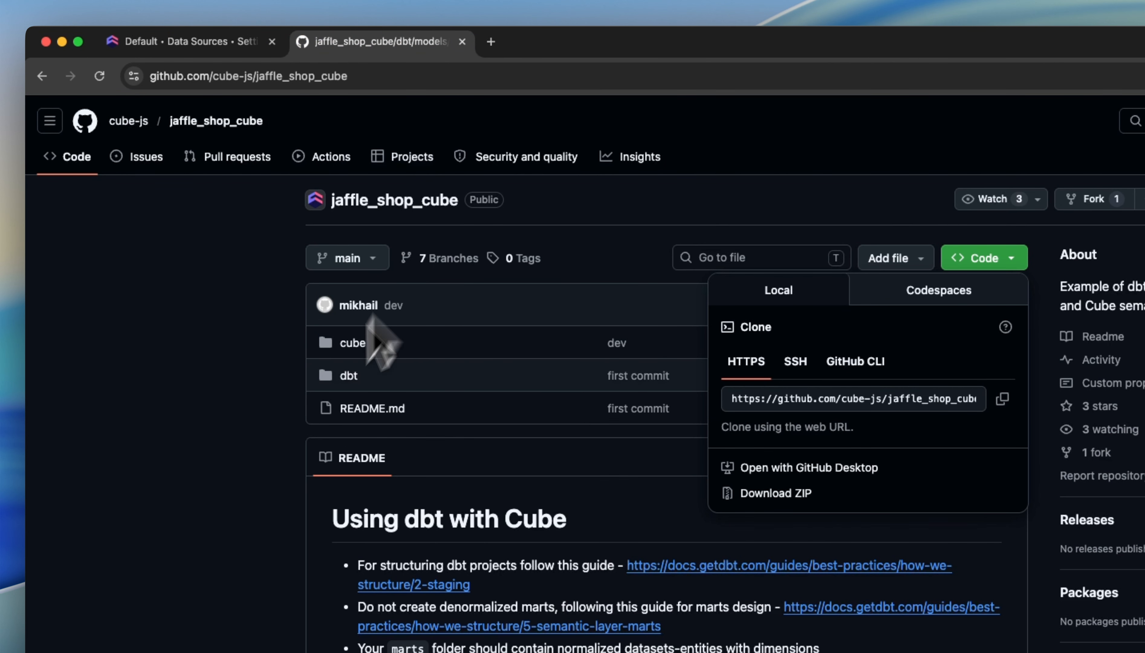
click(303, 393)
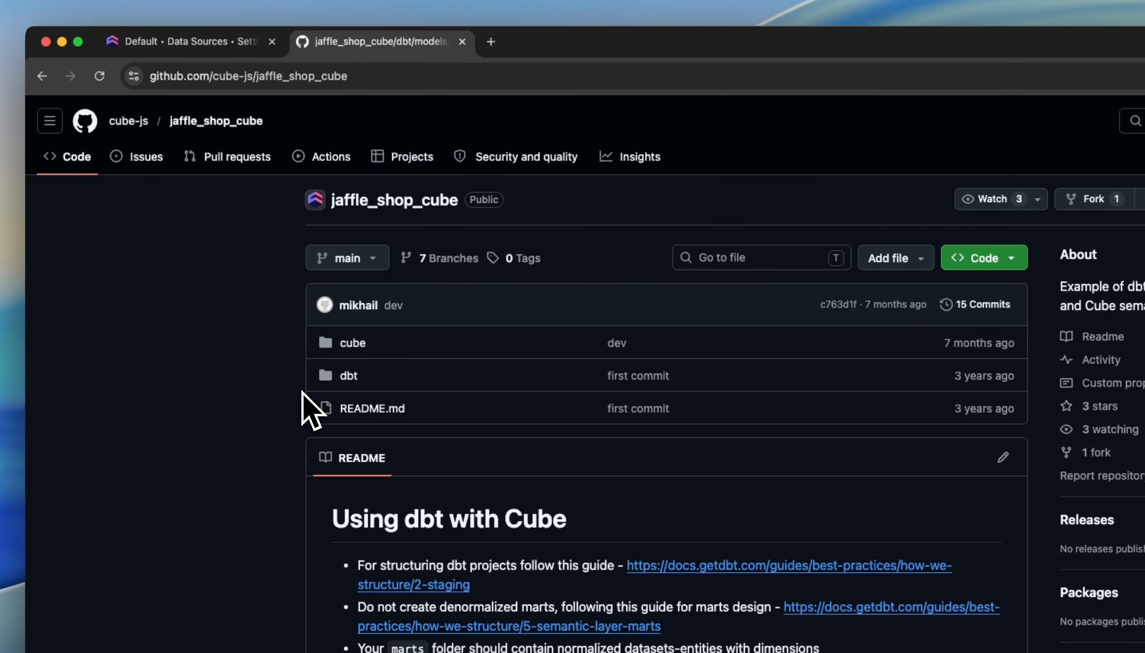
click(350, 380)
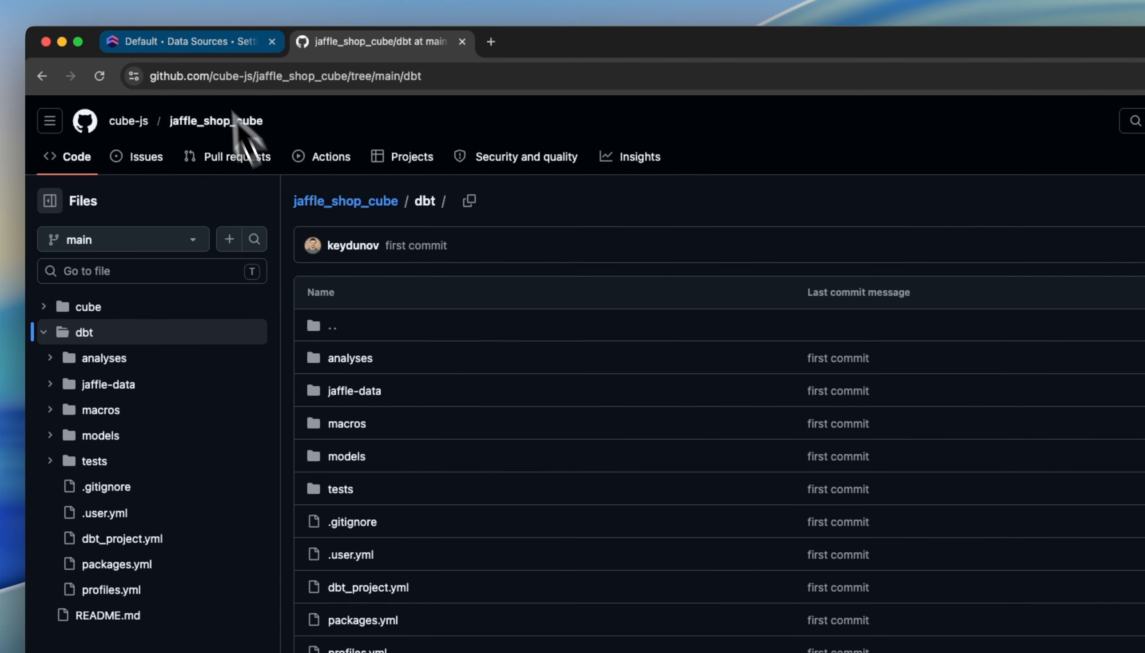
click(200, 41)
click(742, 627)
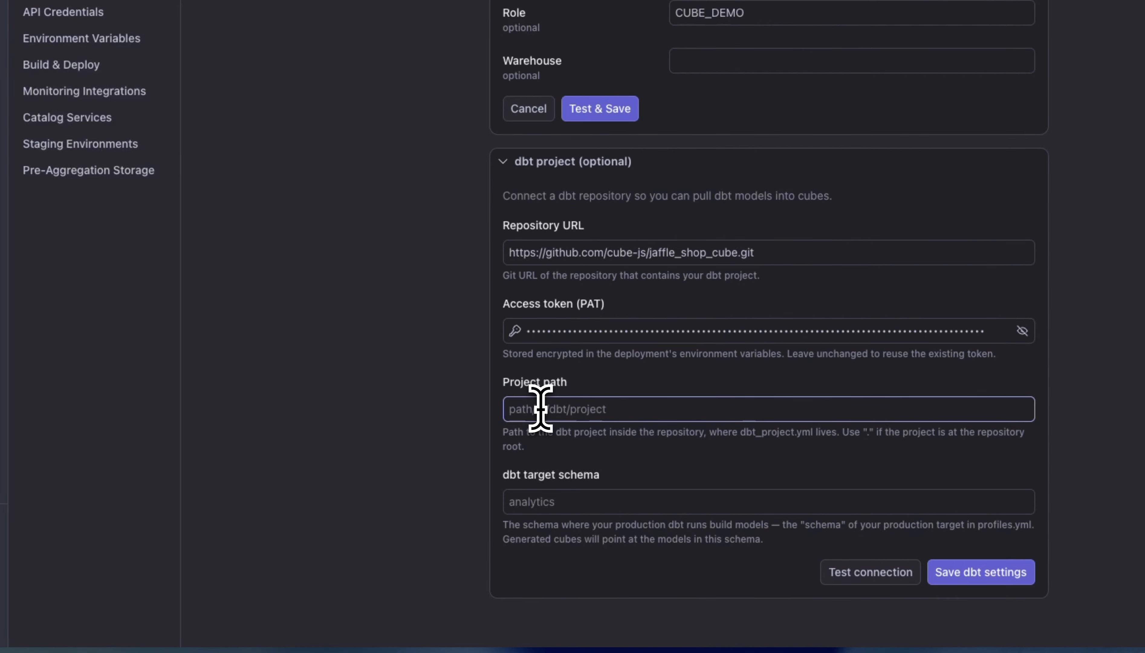
text(dbt)
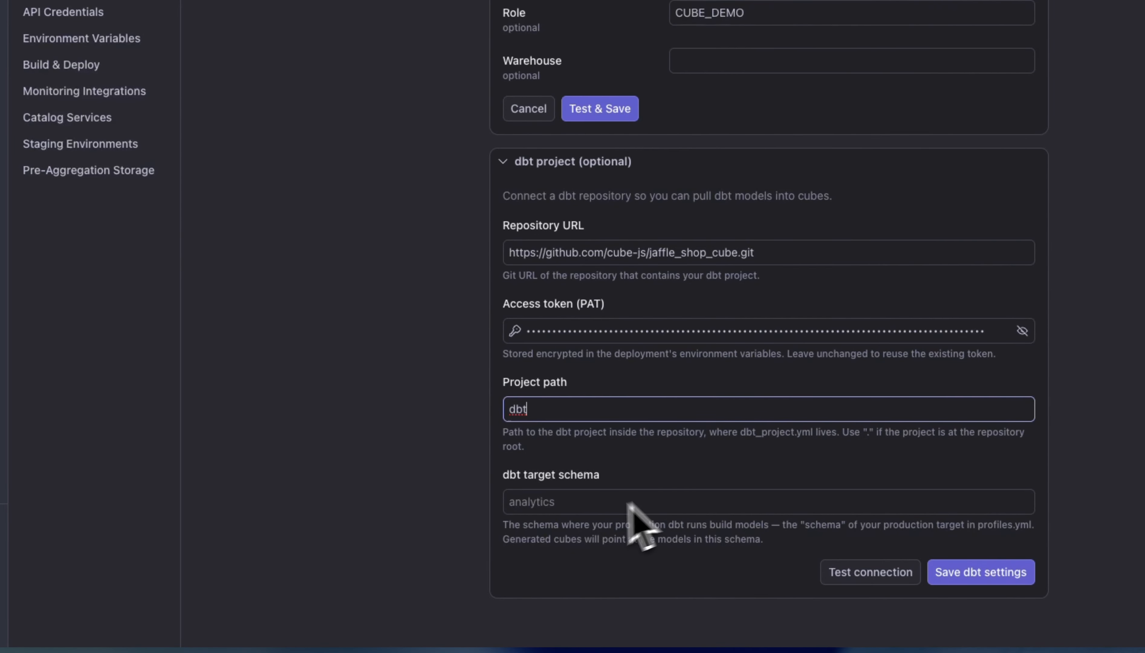
- Set the dbt target schema to jaffle_shop, and save the dbt settings after testing the connection, dismissing the browser's password offer
click(582, 509)
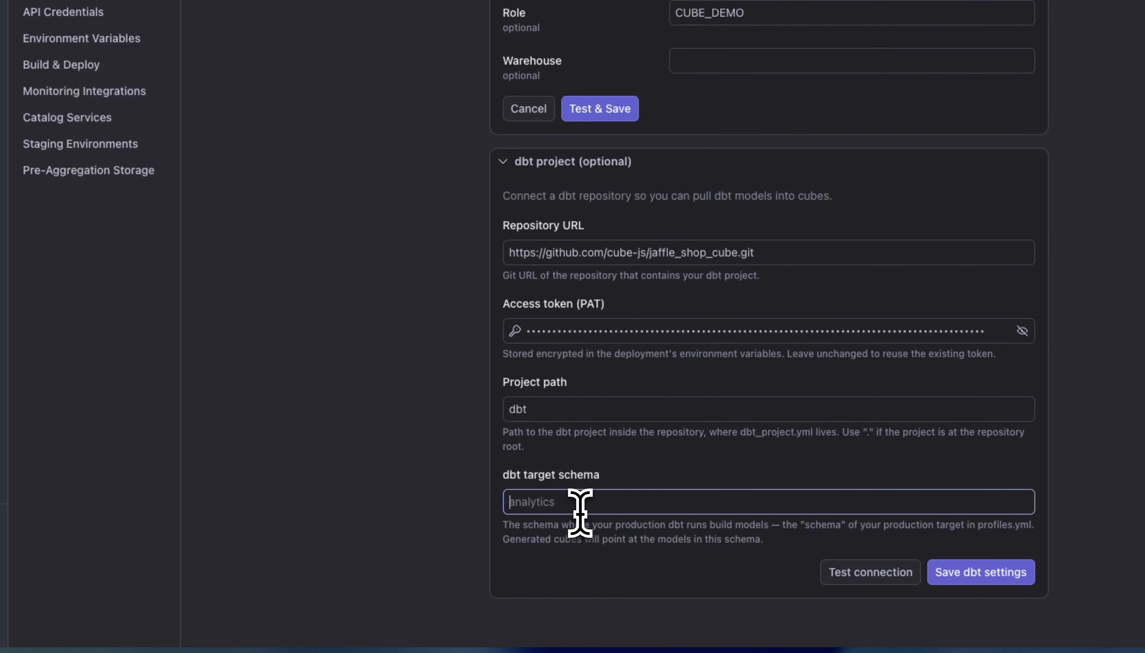
text(jaffle_shop)
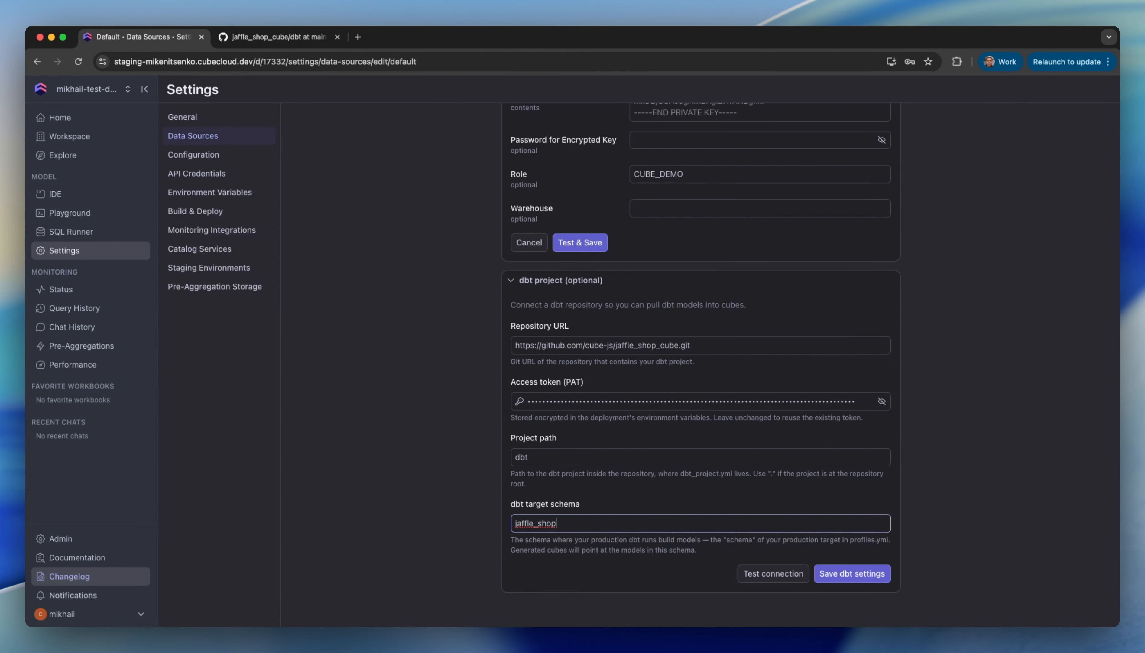
click(773, 573)
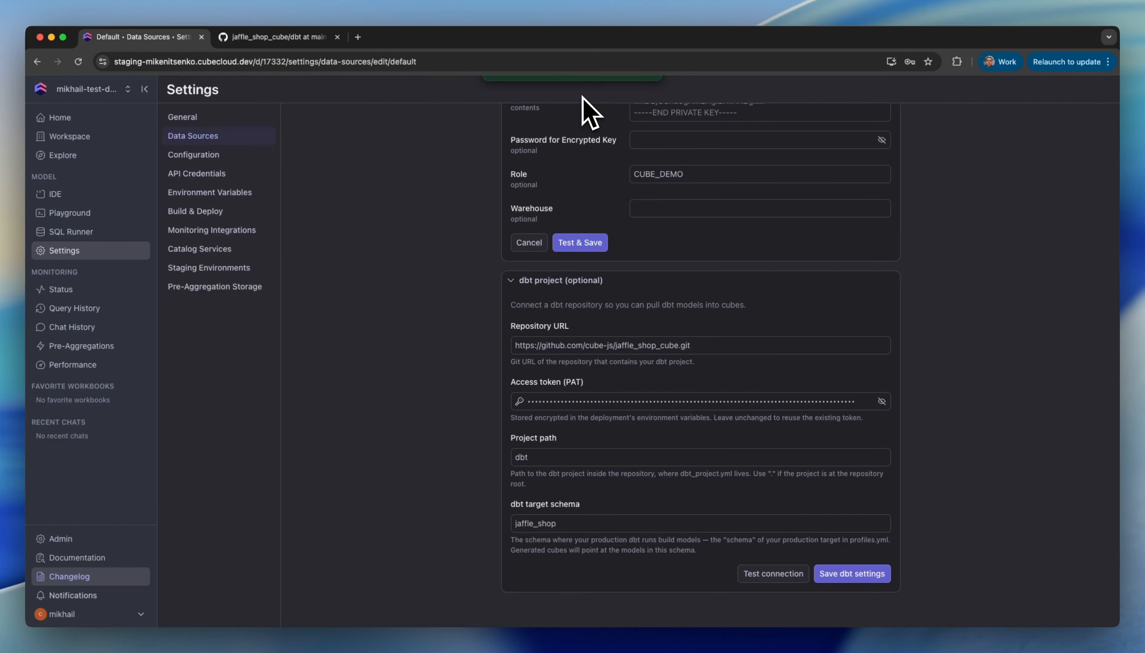
click(857, 573)
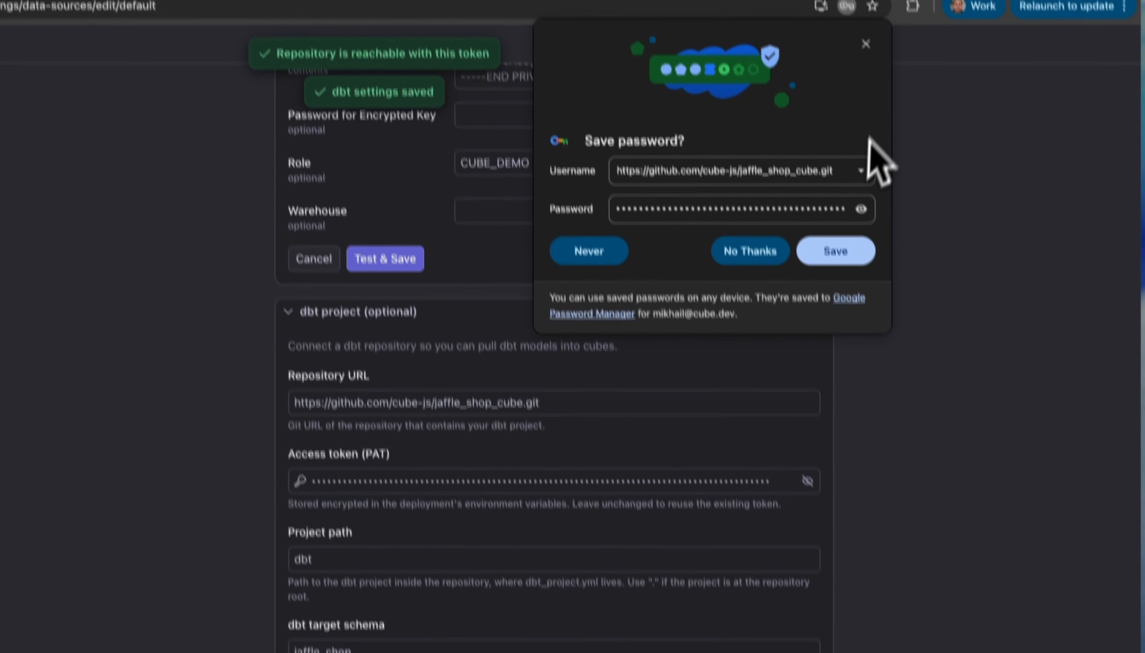
click(870, 73)
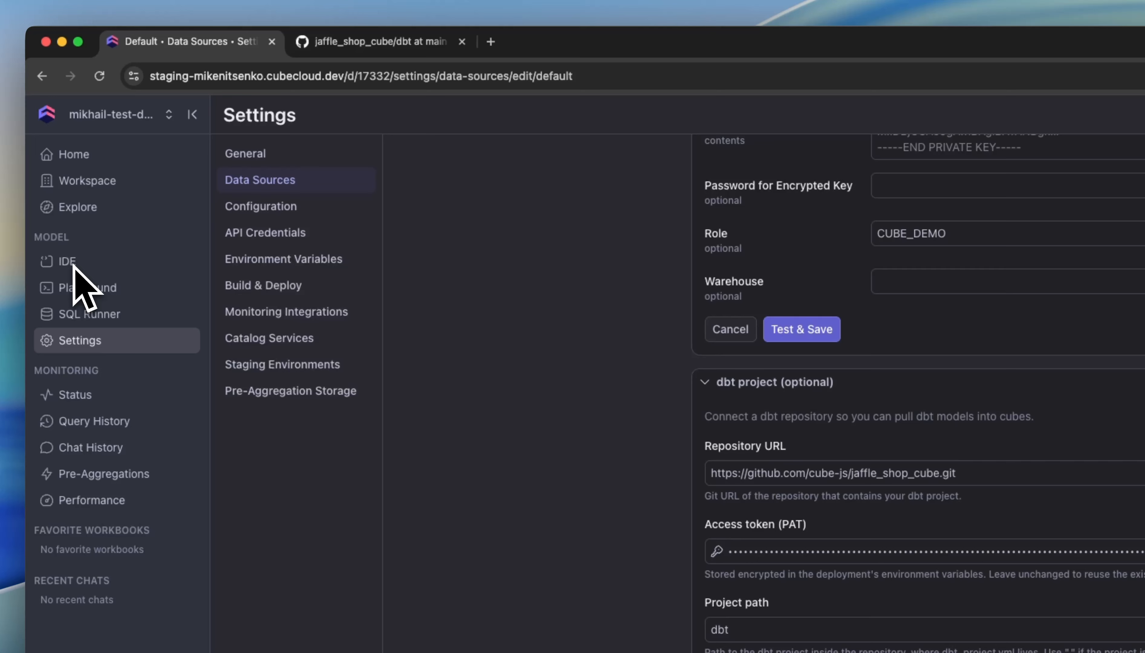
- Open the model IDE and check which integrations are available on the master branch
click(72, 266)
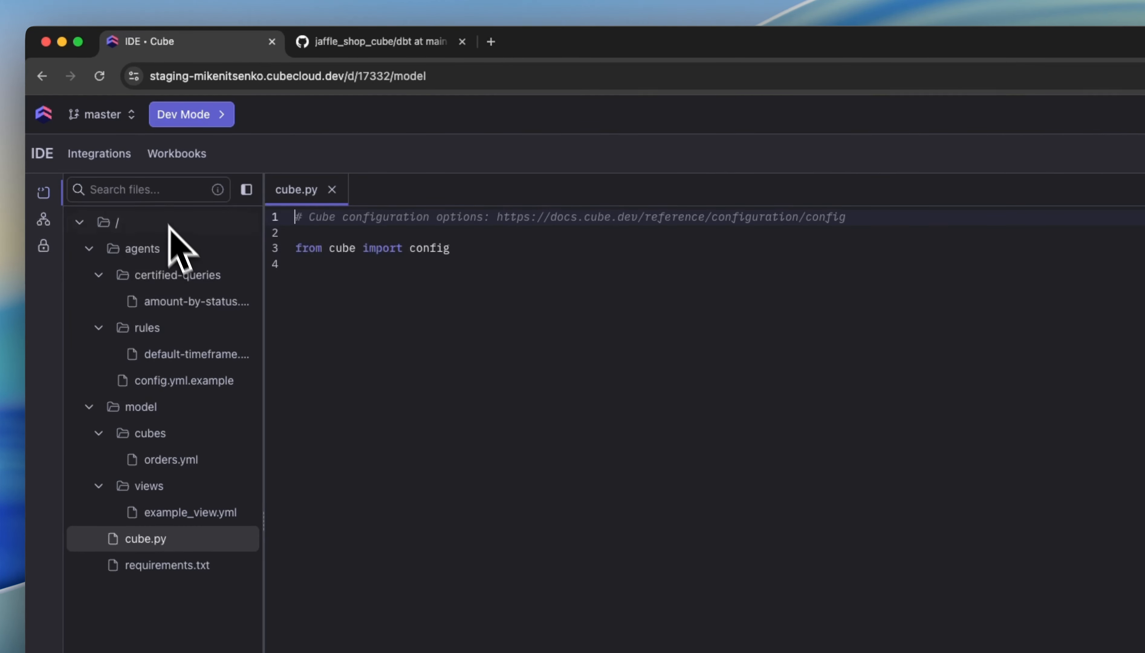
click(102, 151)
mouse_move(105, 193)
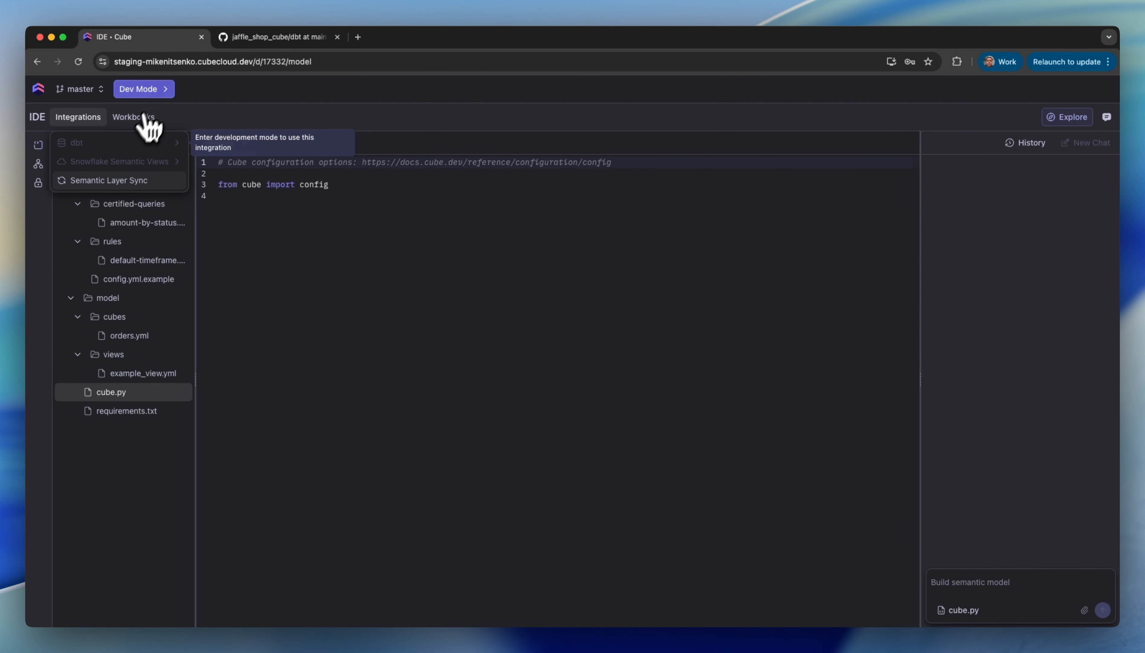
- Start development mode on a new branch named mn-test-dbt-pull, created from master
click(151, 89)
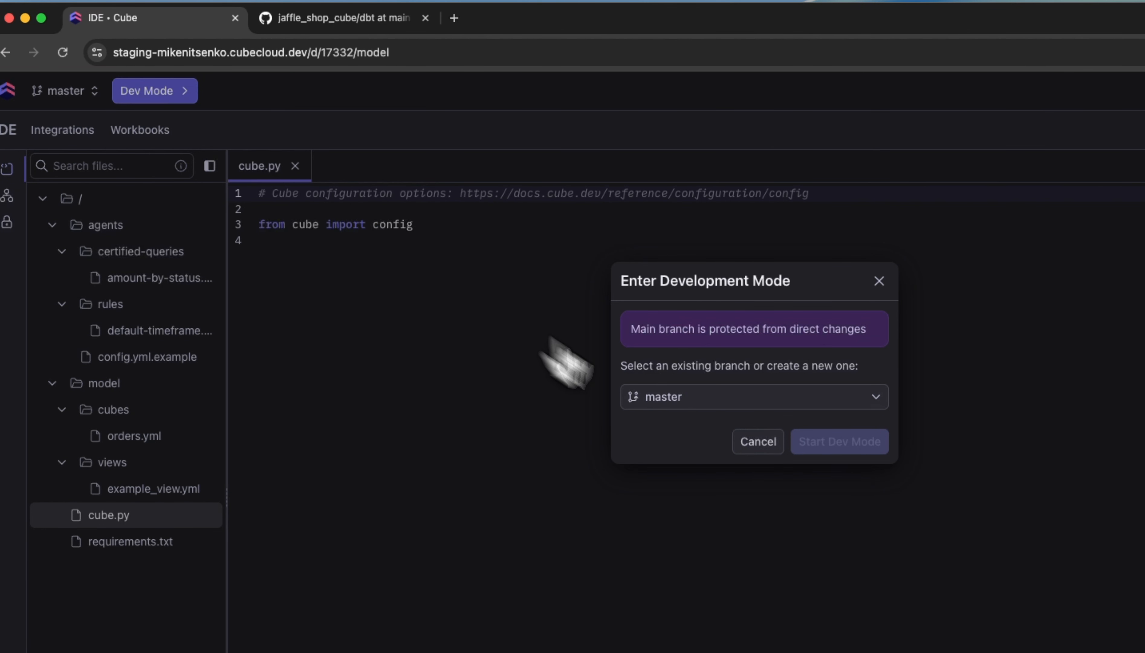
click(620, 312)
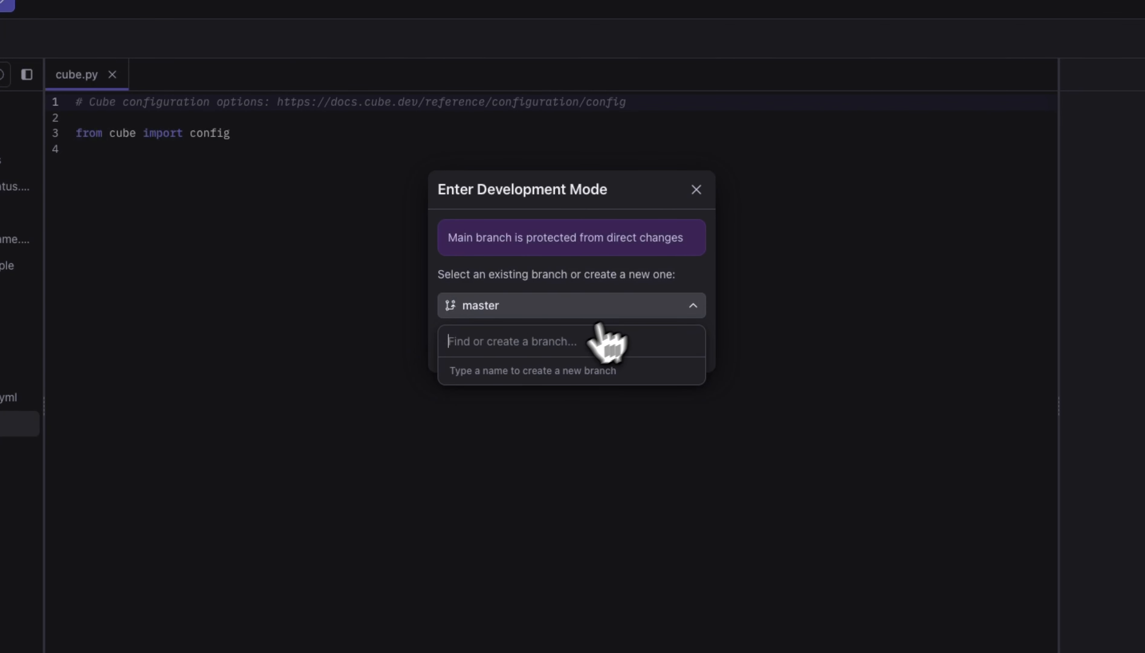
text(mn-)
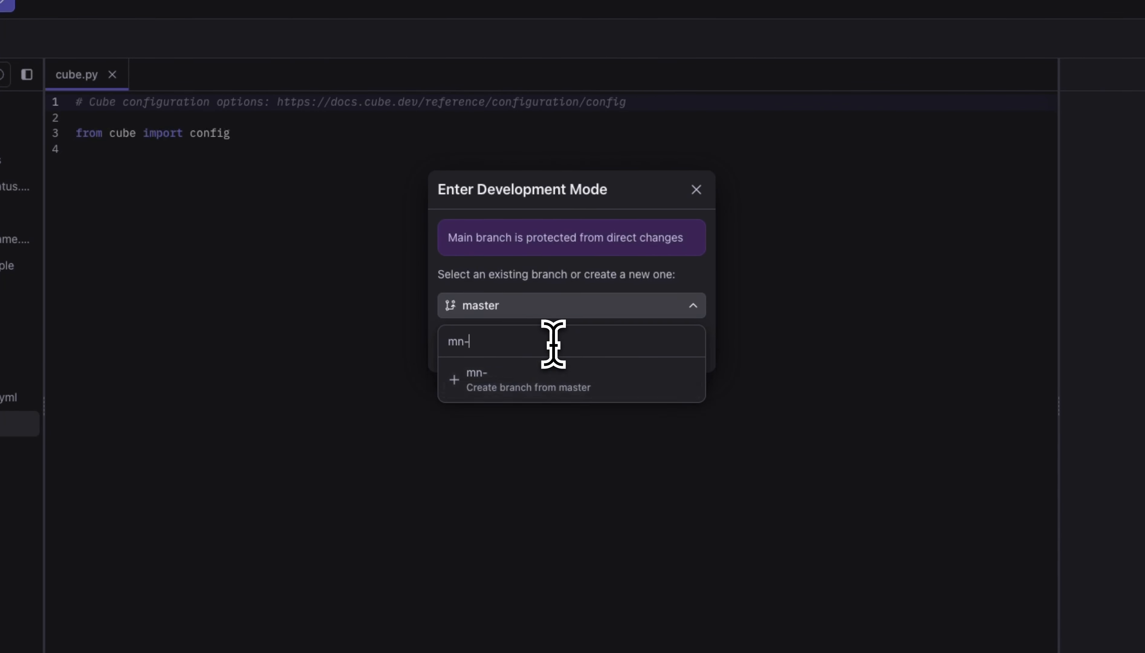
text(test-db)
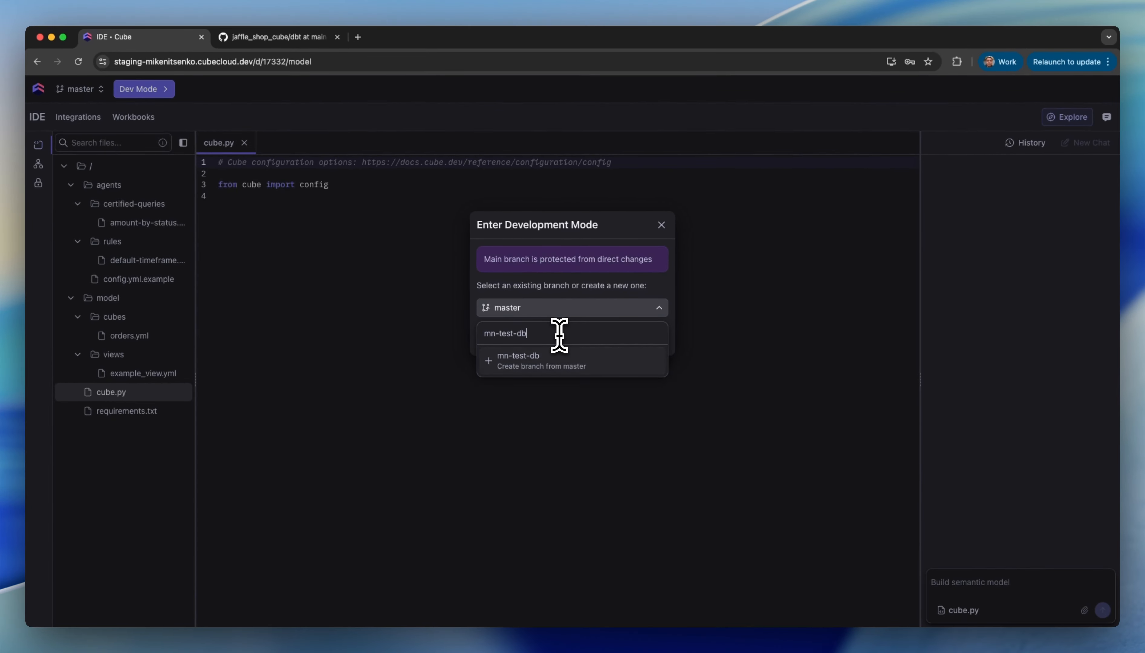
text(t-pull)
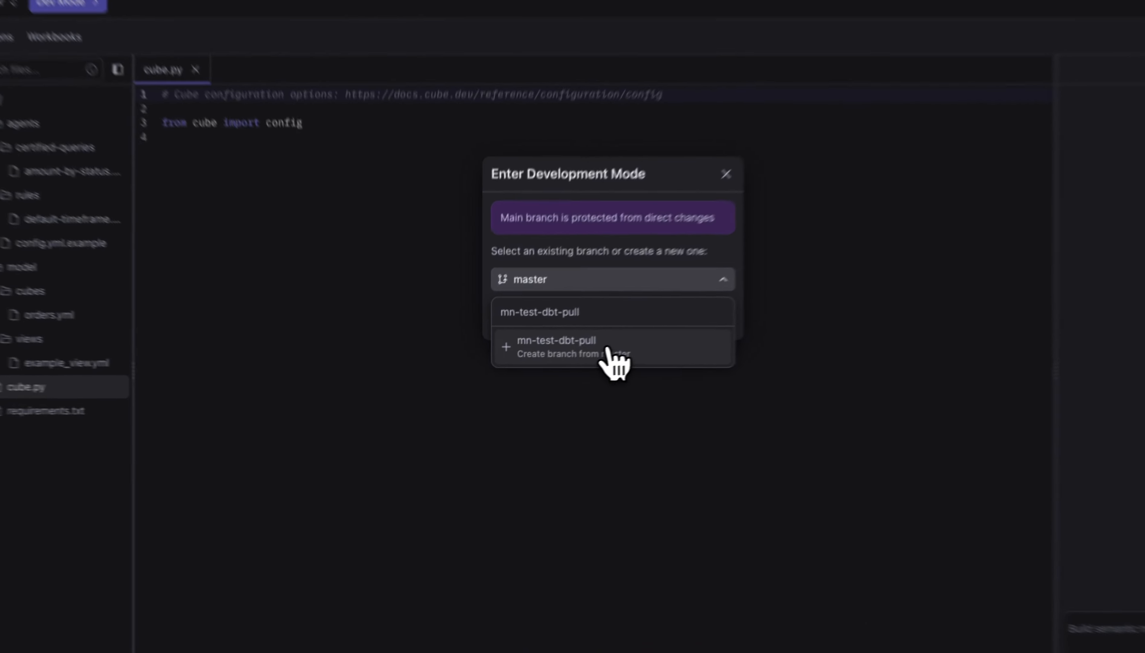
click(570, 361)
click(649, 338)
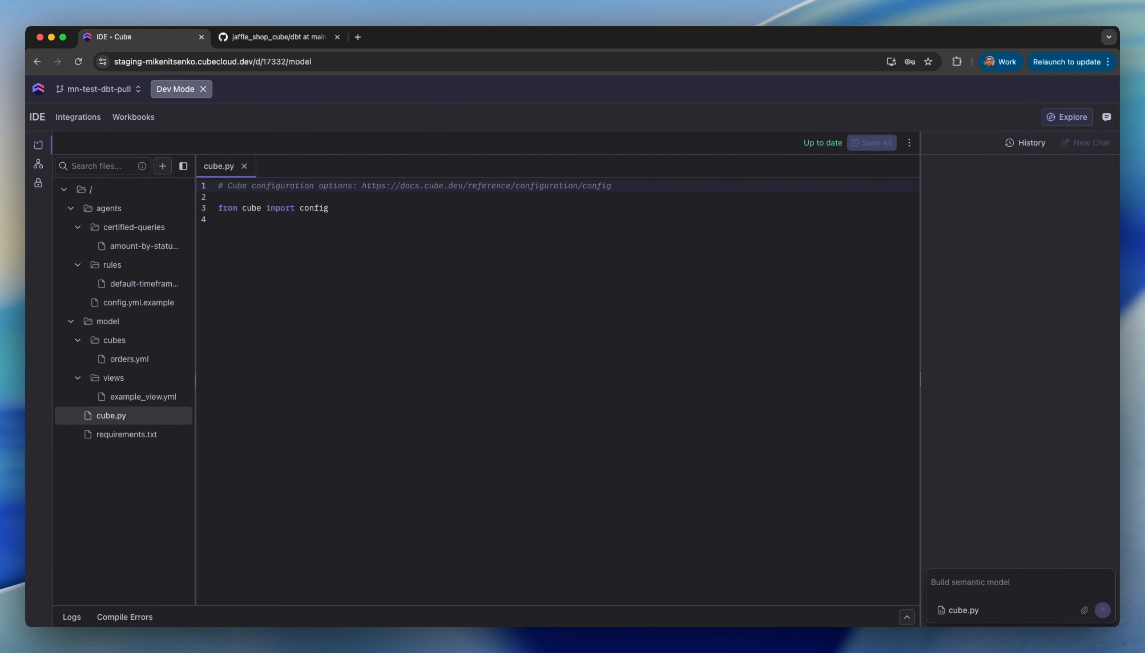
- Start pulling the dbt models into cube files, keeping the default path, prefixes and options
click(78, 117)
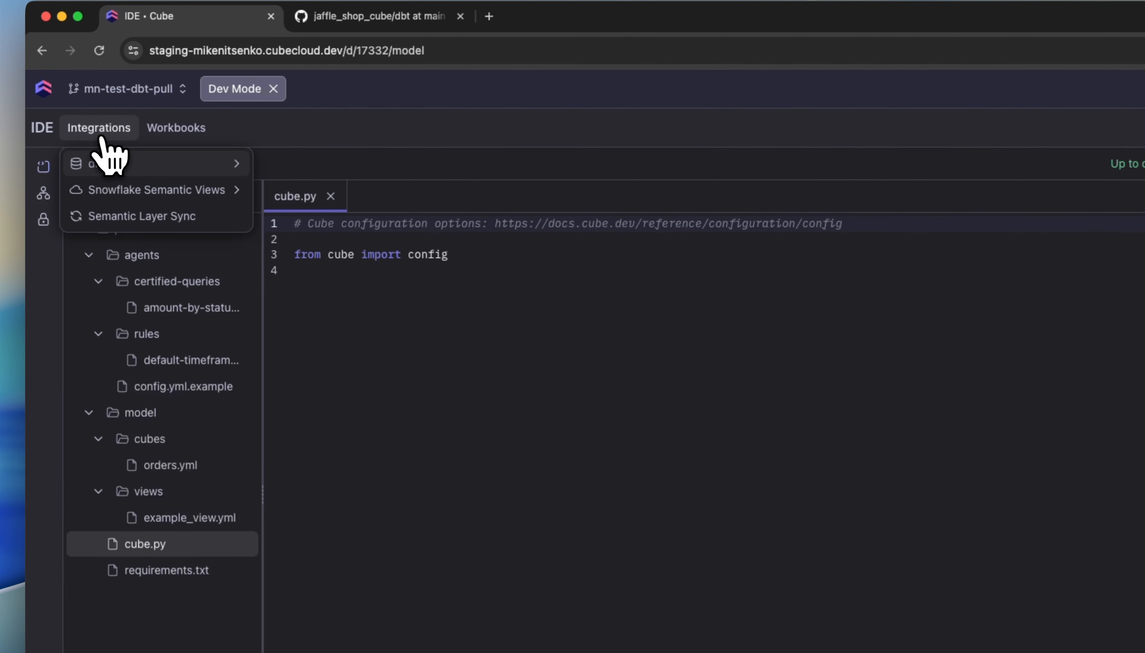
click(293, 169)
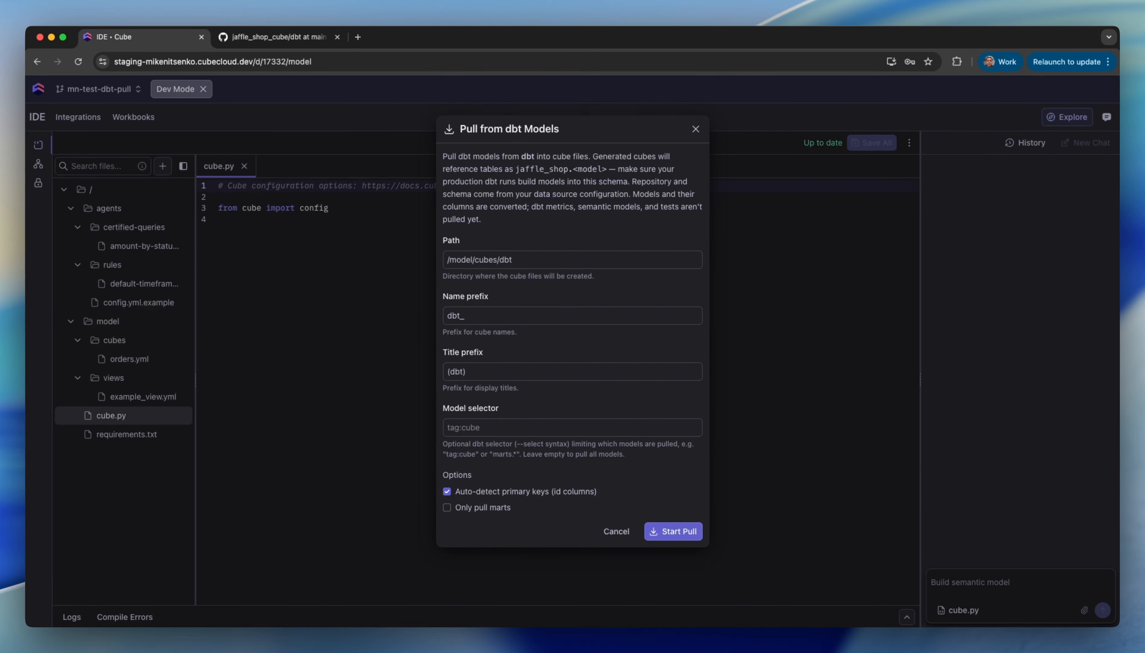
click(669, 531)
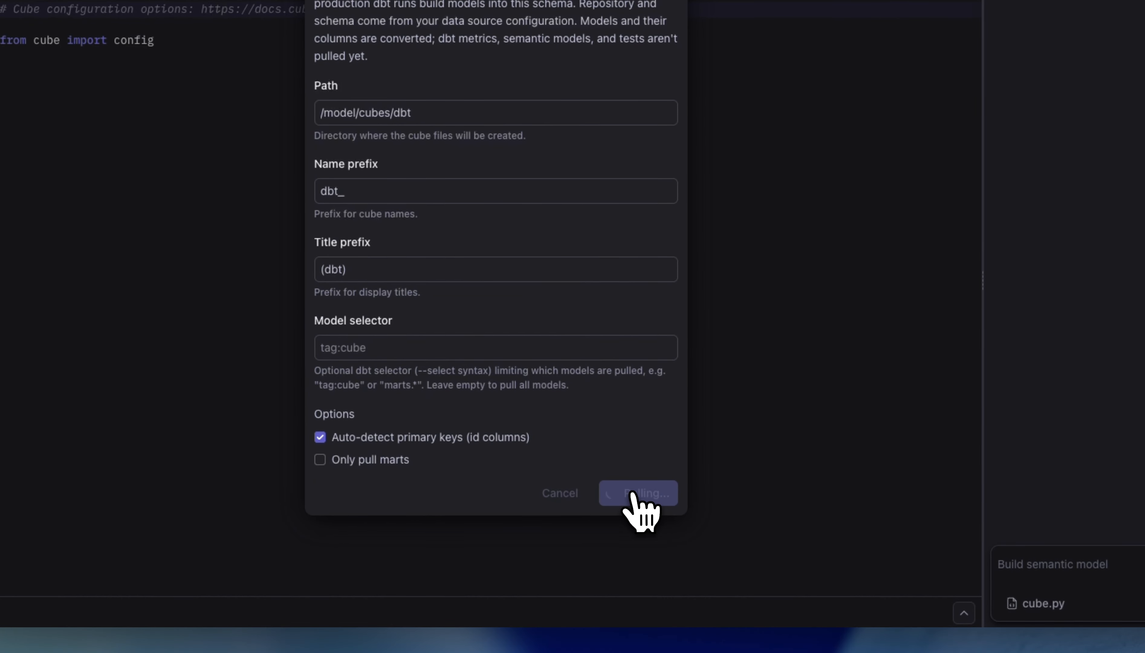